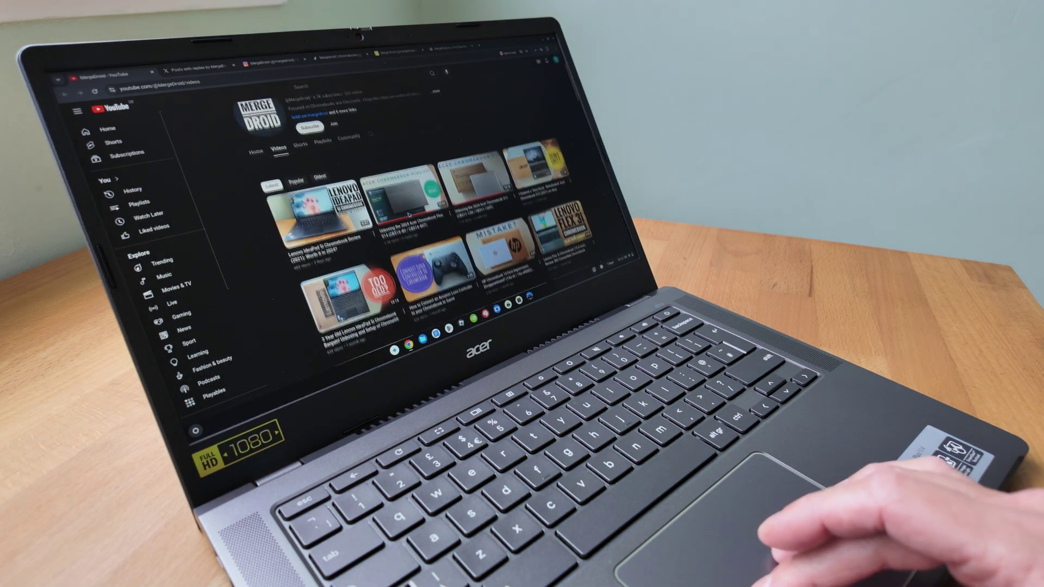
- Restore the Chrome window and open Chrome's Settings
scroll(409, 215, "down", 5)
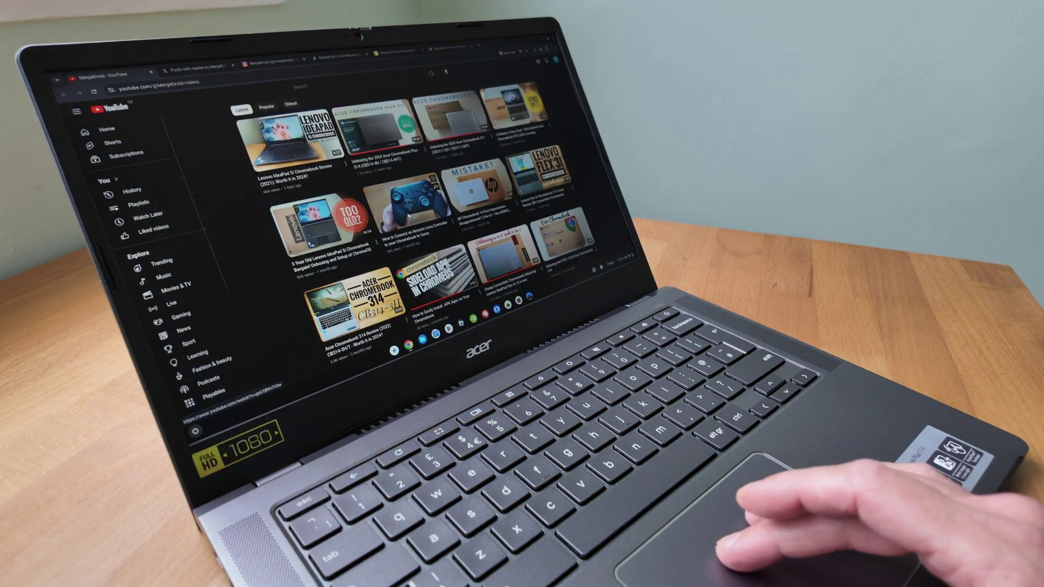
scroll(409, 215, "down", 3)
scroll(409, 215, "down", 3)
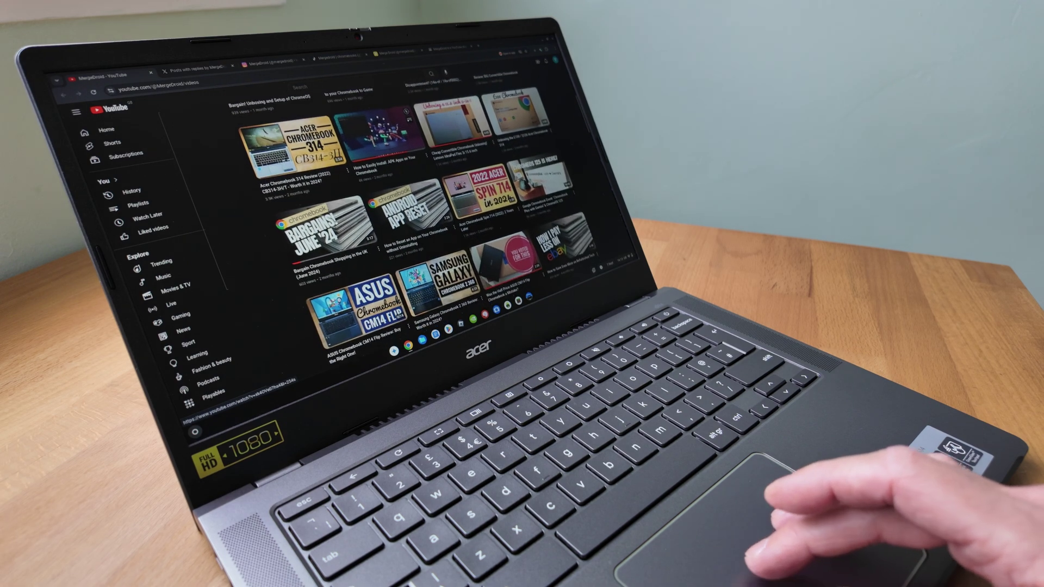
scroll(408, 216, "down", 6)
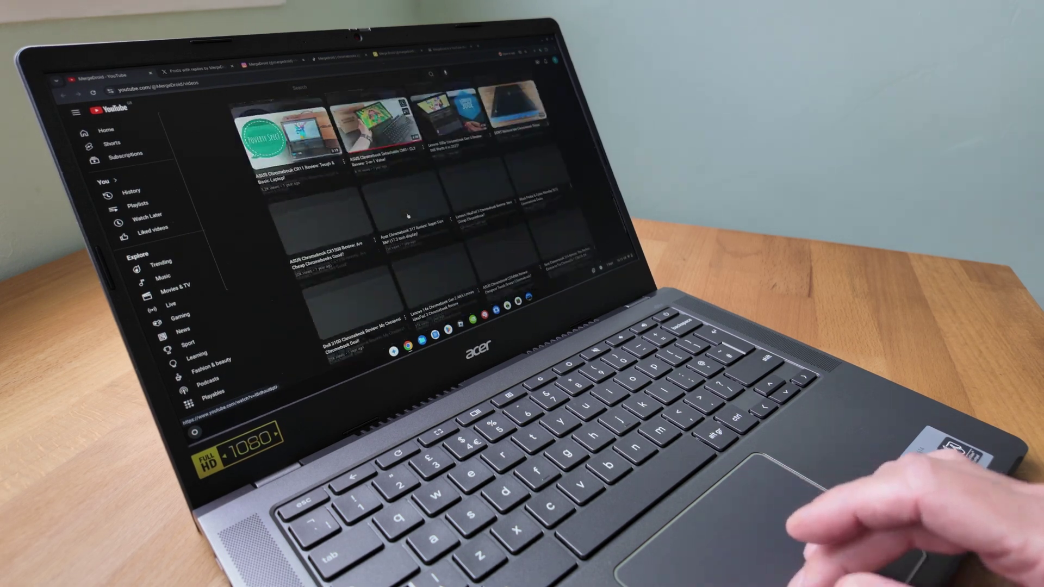
scroll(408, 216, "up", 15)
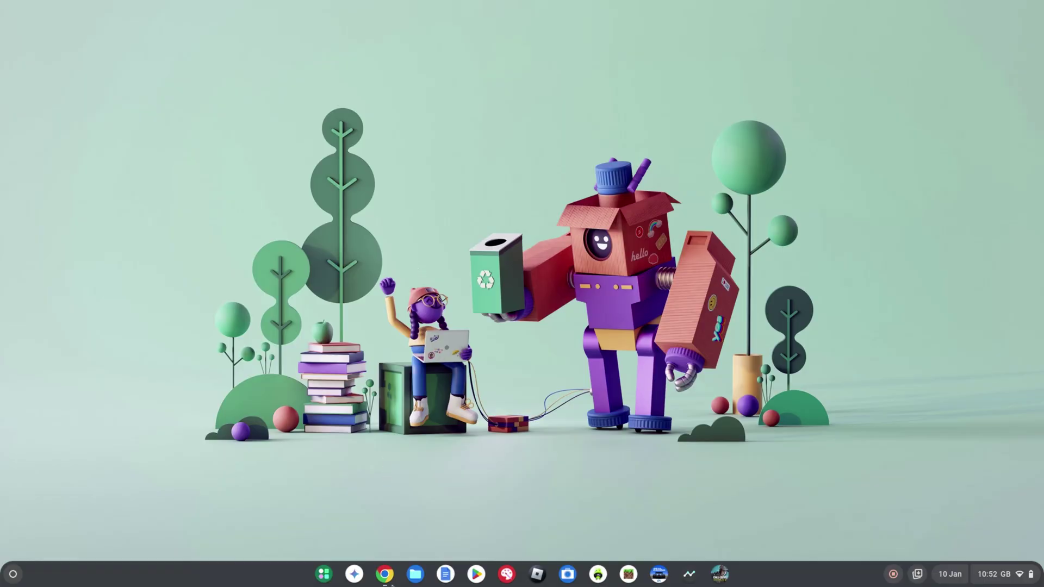
left_click(385, 574)
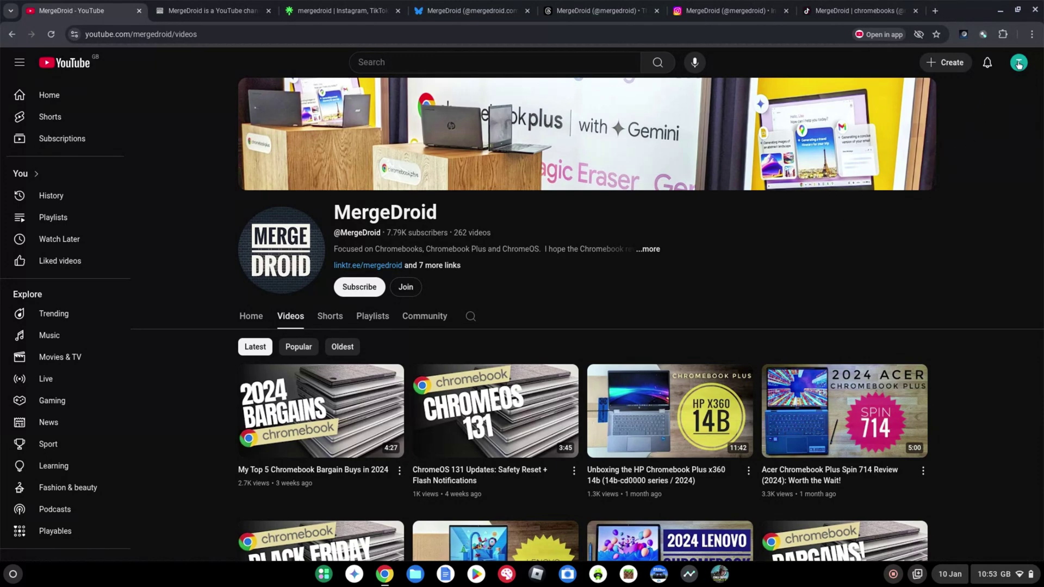
left_click(1031, 34)
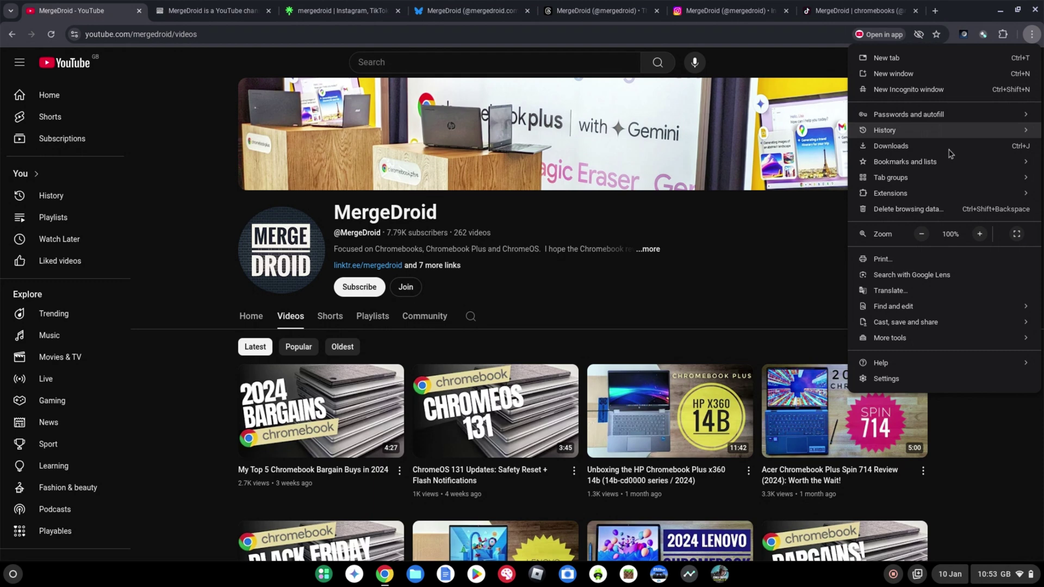
left_click(895, 380)
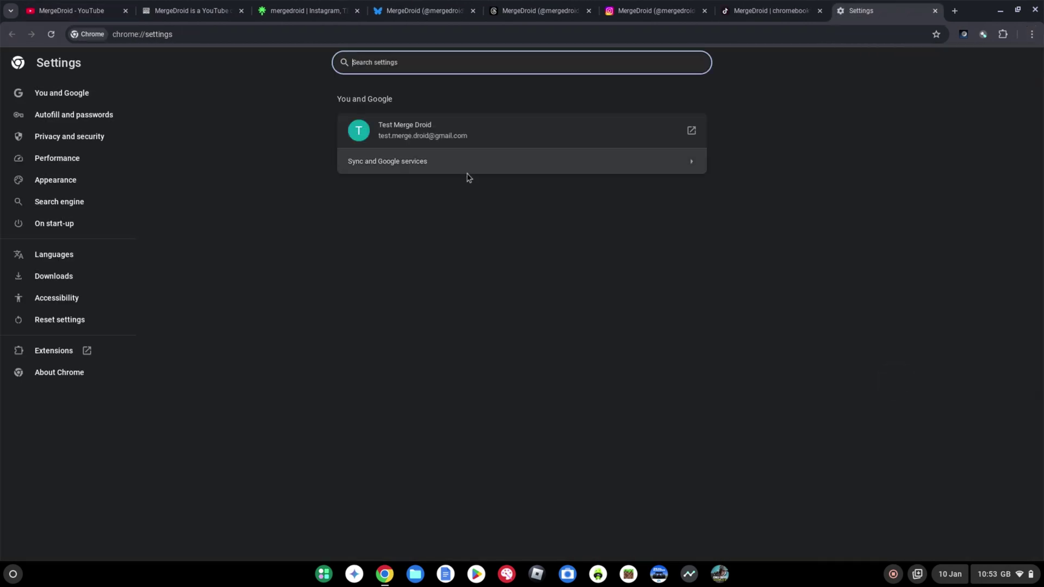
- Search settings for 'saver', switch Memory Saver on and choose Maximum savings
type("saver")
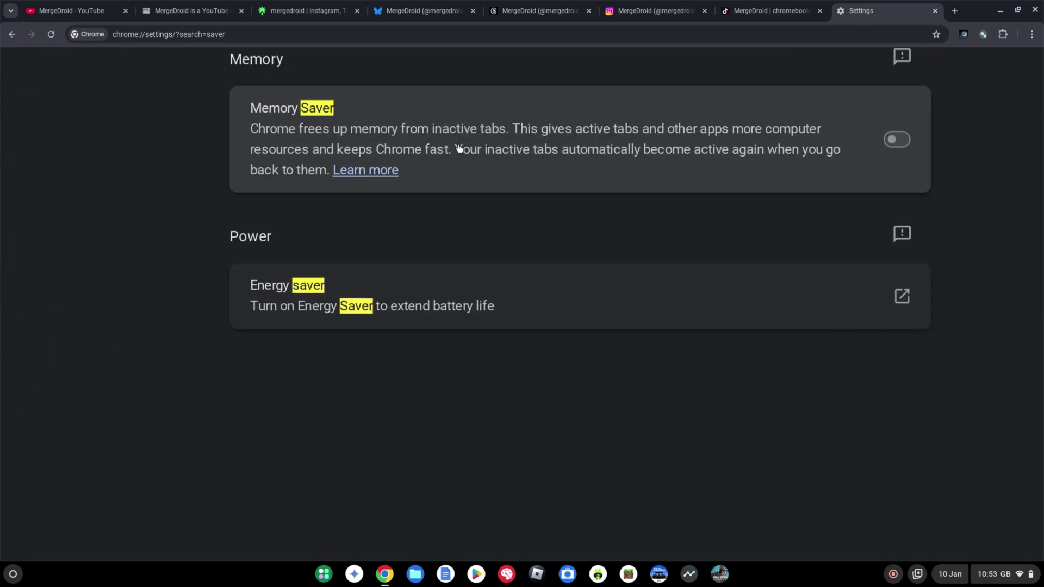
scroll(457, 147, "up", 2)
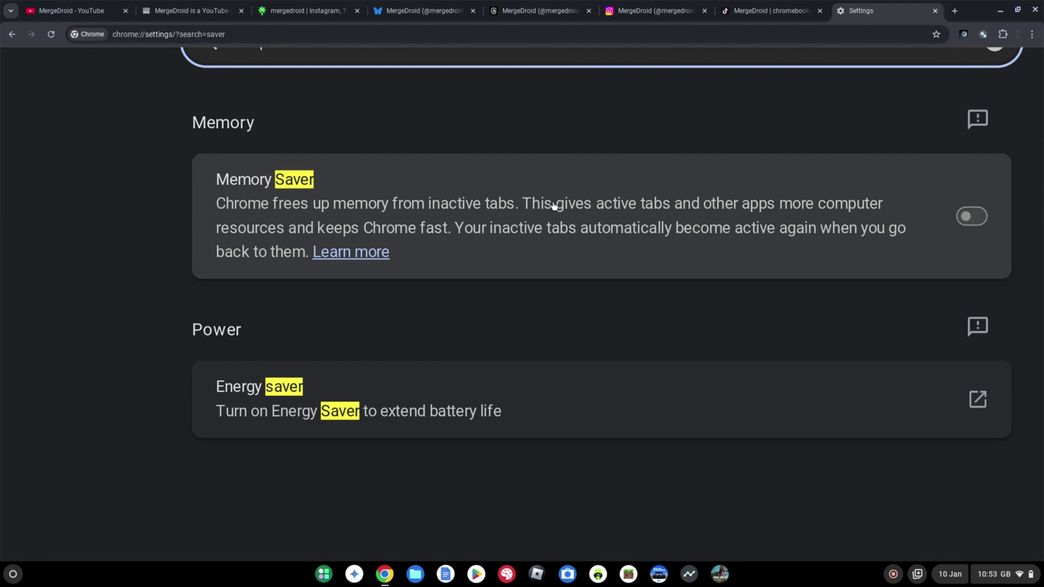
left_click(967, 221)
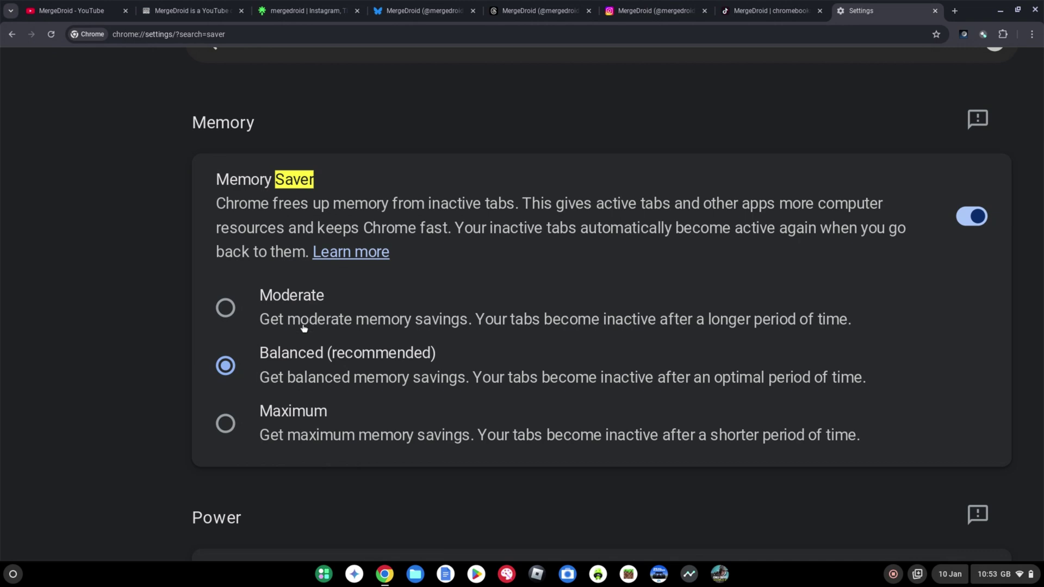
left_click(272, 414)
- Disable the Keep Awake and Chromebook Recovery Utility extensions on the Manage extensions page
key("ctrl+0")
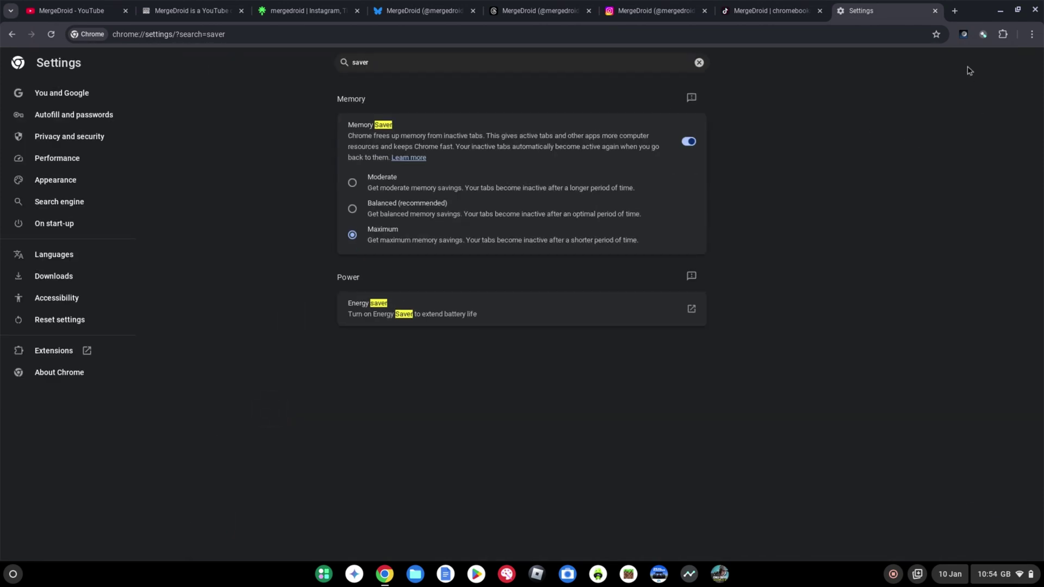
left_click(1003, 35)
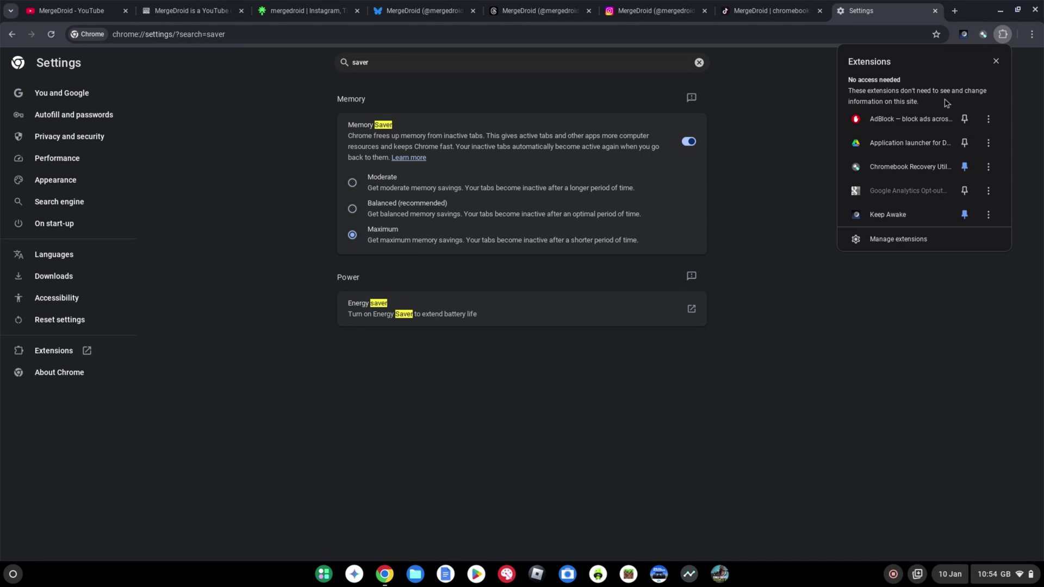
left_click(909, 241)
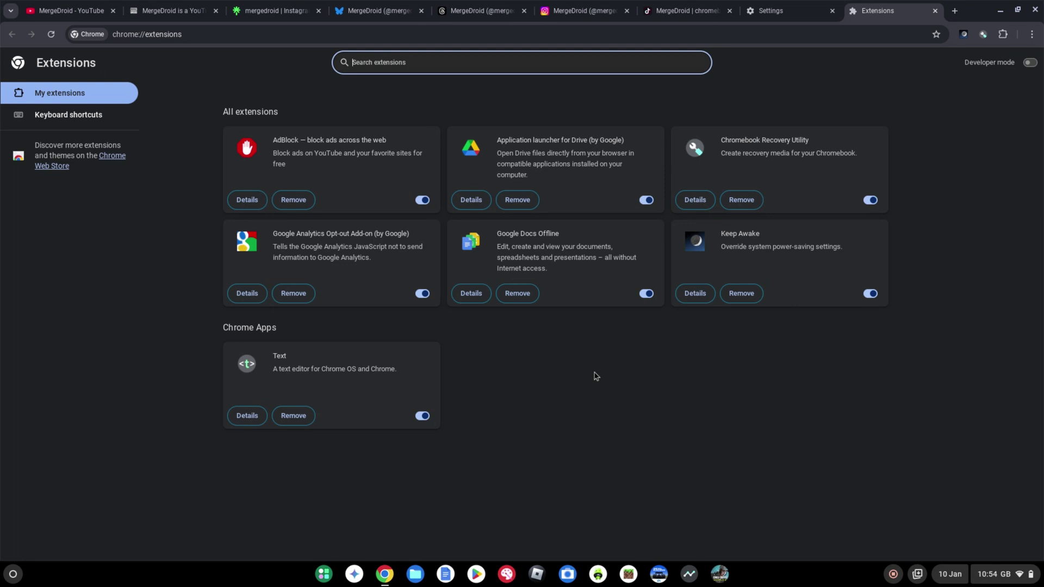
left_click(870, 294)
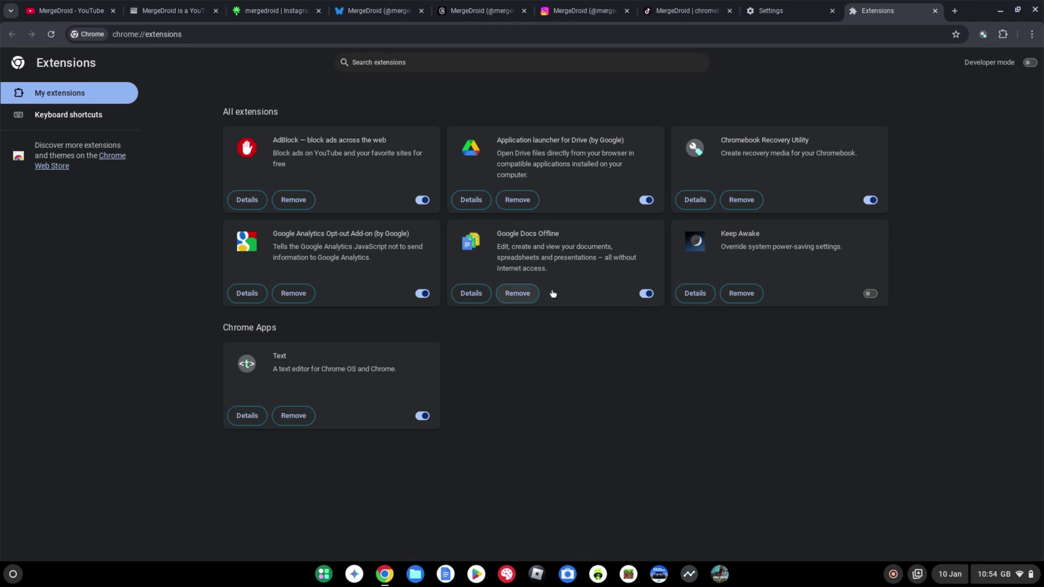
left_click(871, 200)
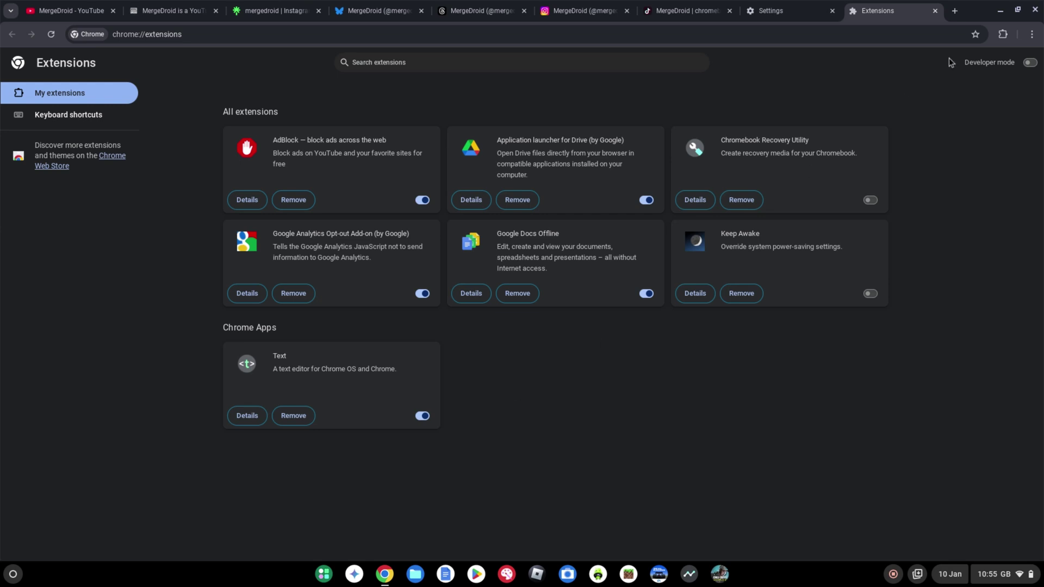
- Delete browsing history, cookies and cached files with the time range set to All time
left_click(1032, 35)
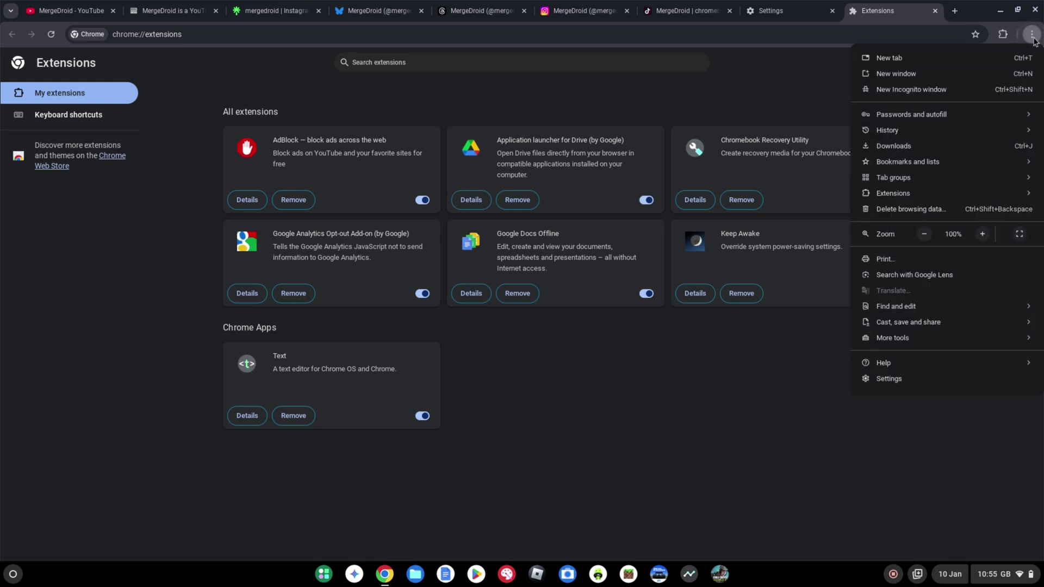
left_click(929, 211)
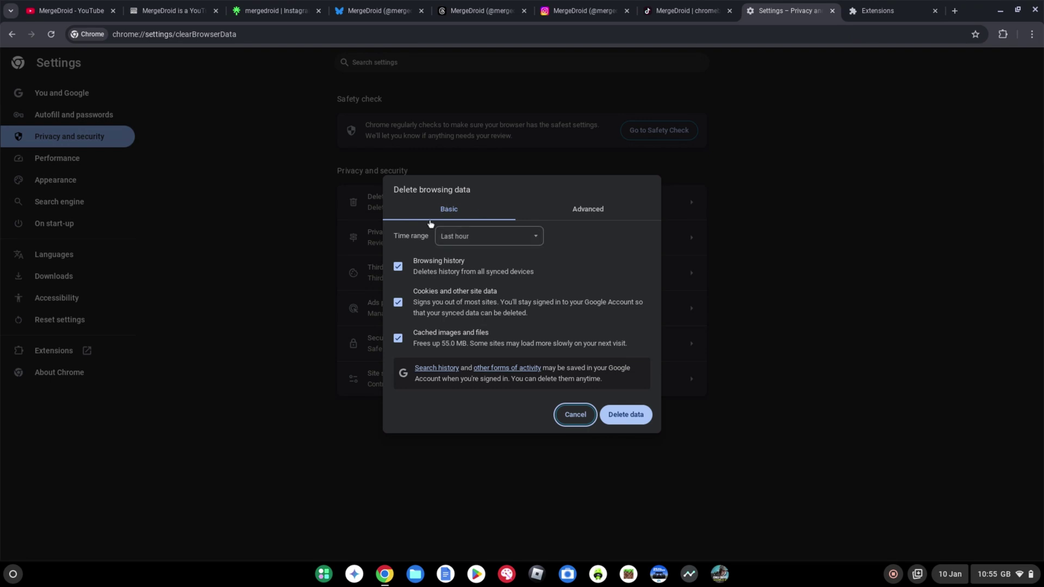
left_click(461, 237)
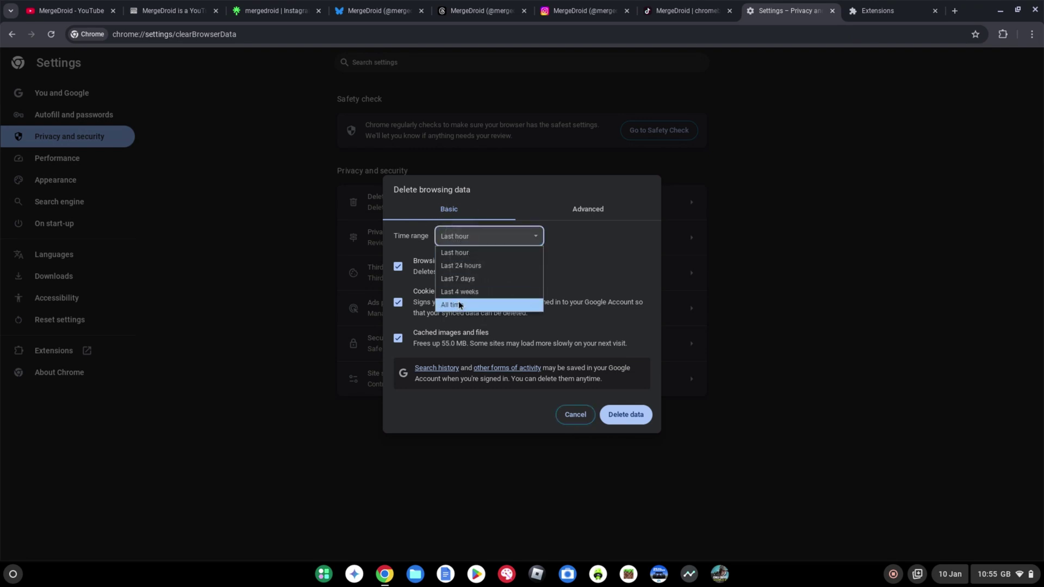
left_click(459, 302)
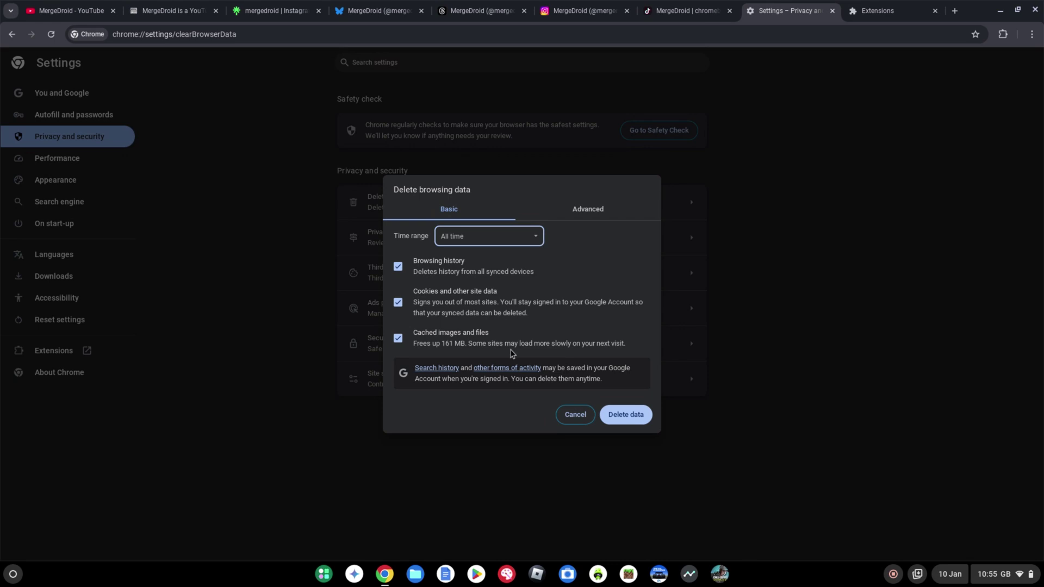
left_click(624, 419)
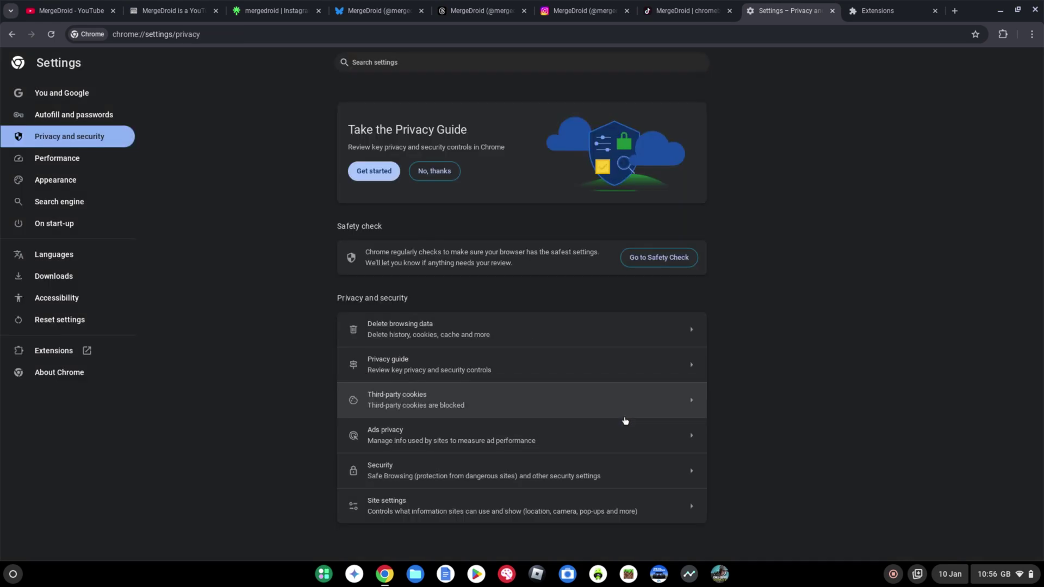
- Uninstall Minecraft: Play with Friends from Play Store's Free up space list sorted by Size
left_click(483, 579)
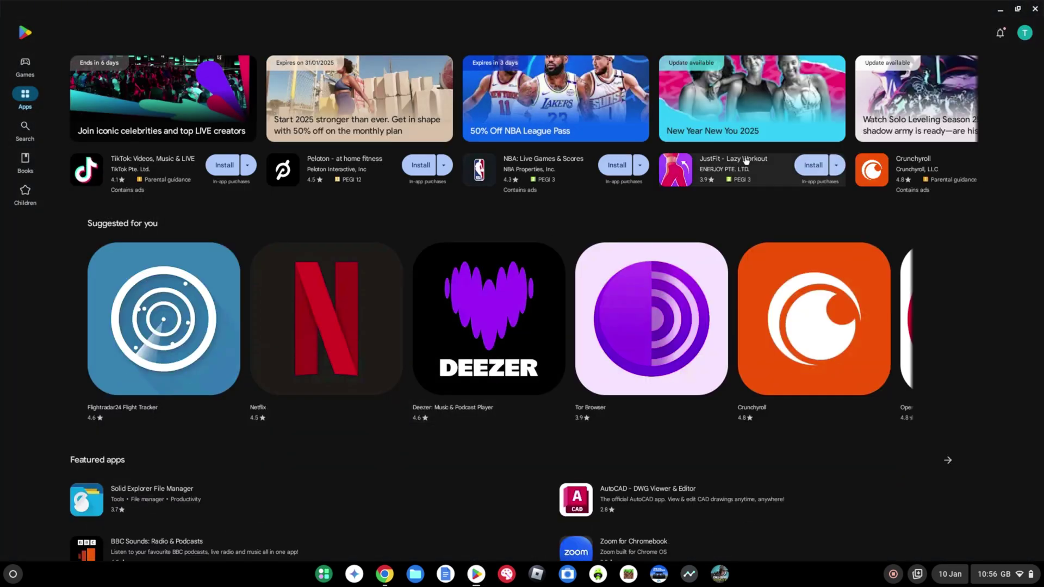
left_click(1025, 34)
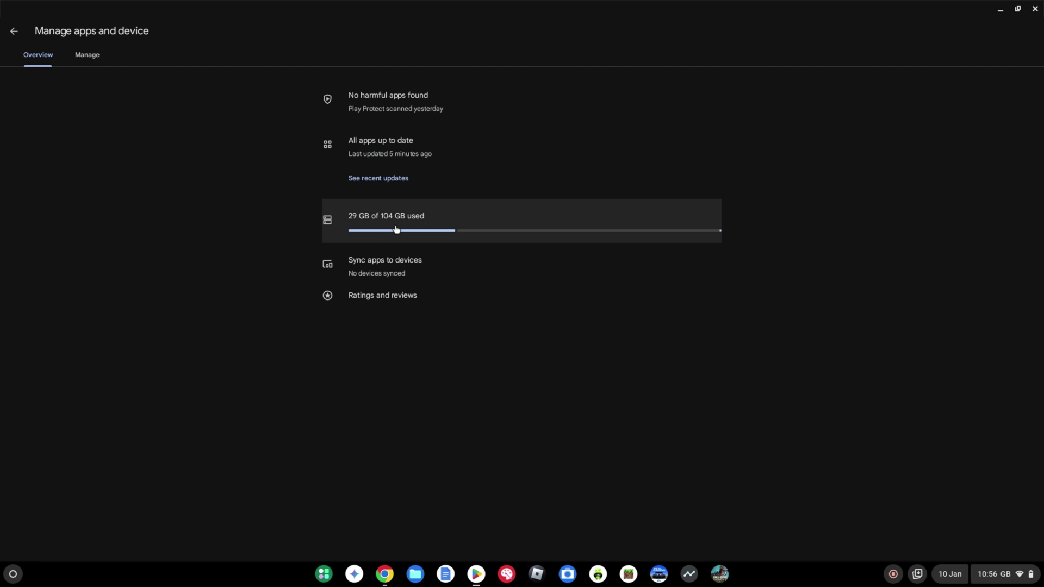
left_click(519, 228)
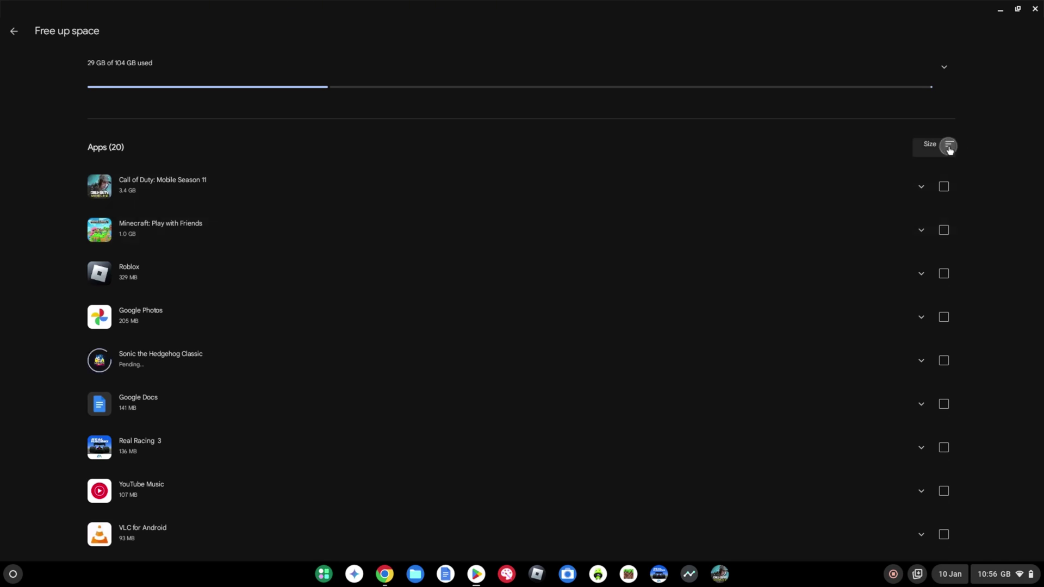
left_click(948, 145)
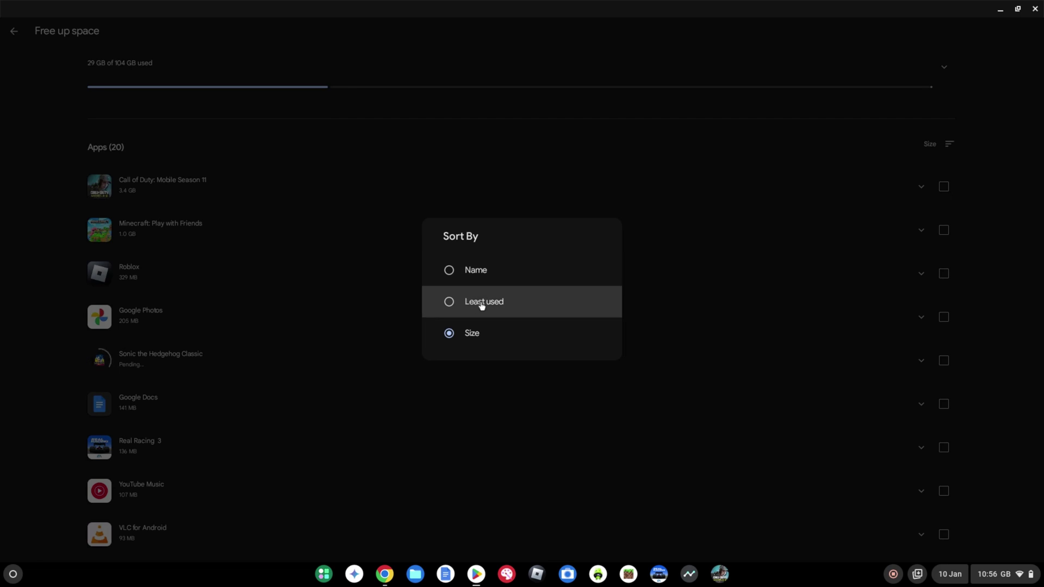
left_click(467, 333)
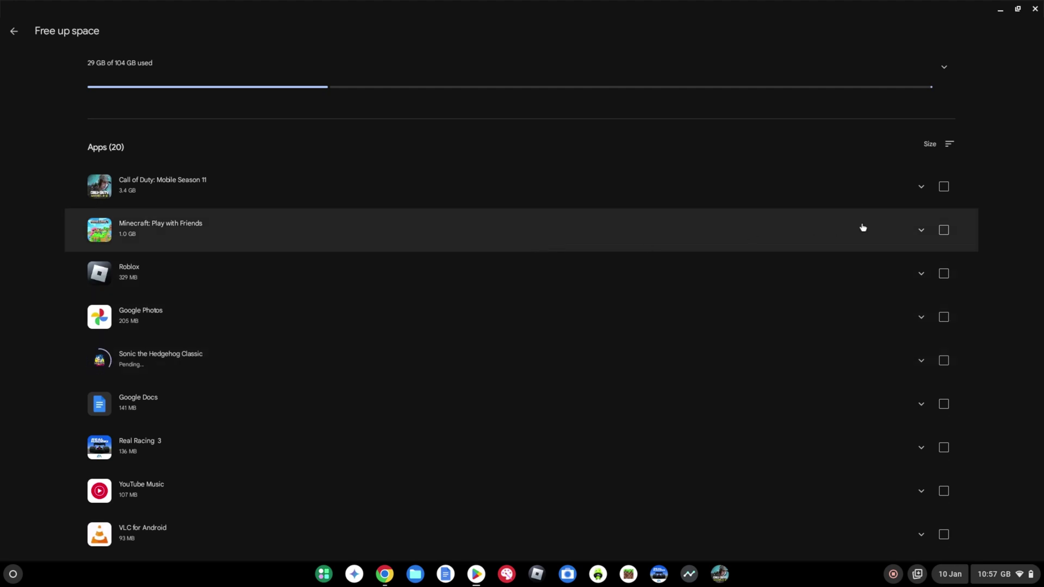
left_click(945, 230)
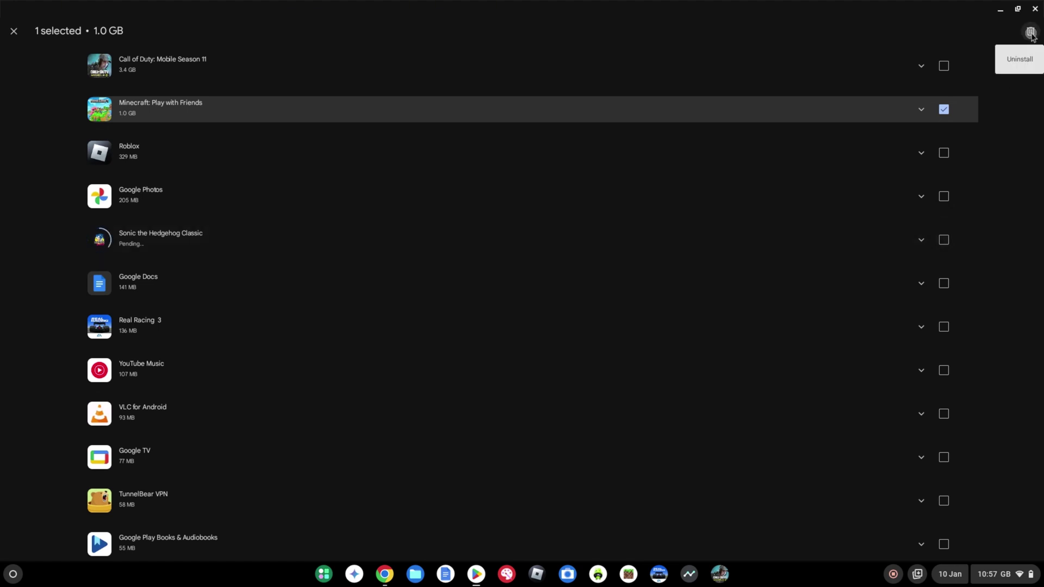
left_click(1030, 32)
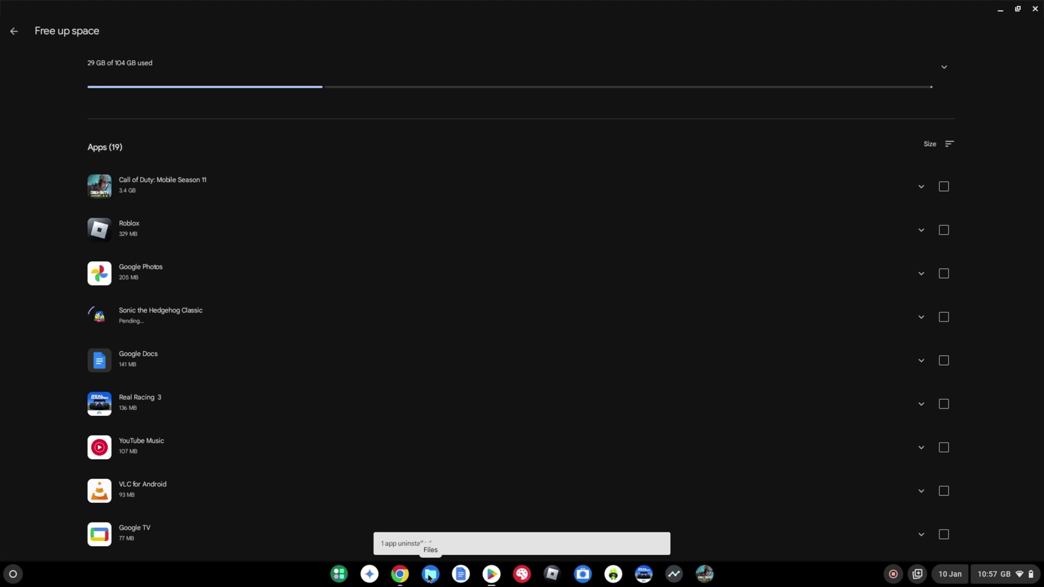
- Move the five newest screen recordings in Downloads to the bin
left_click(430, 575)
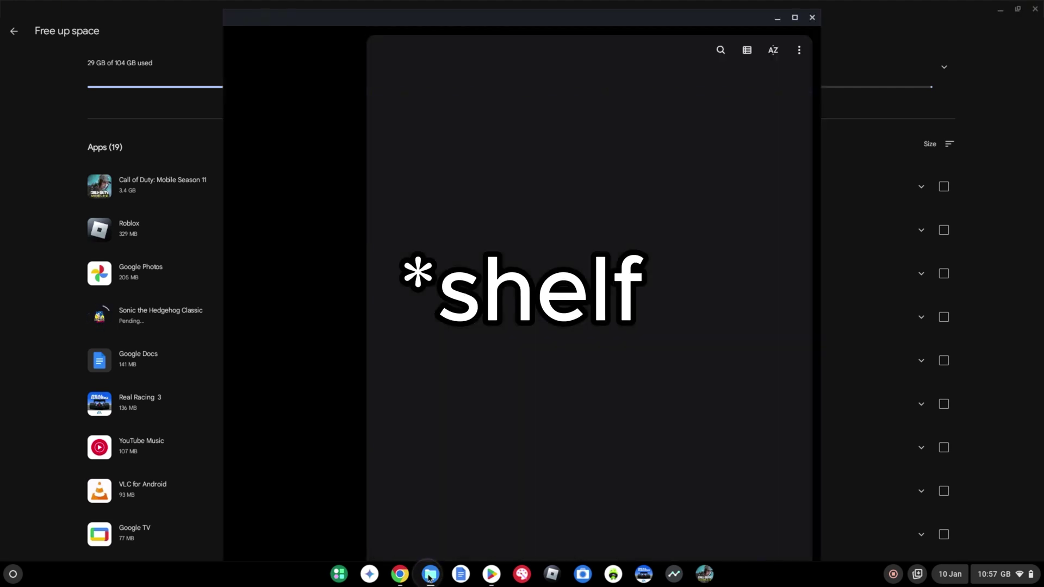
double_click(518, 20)
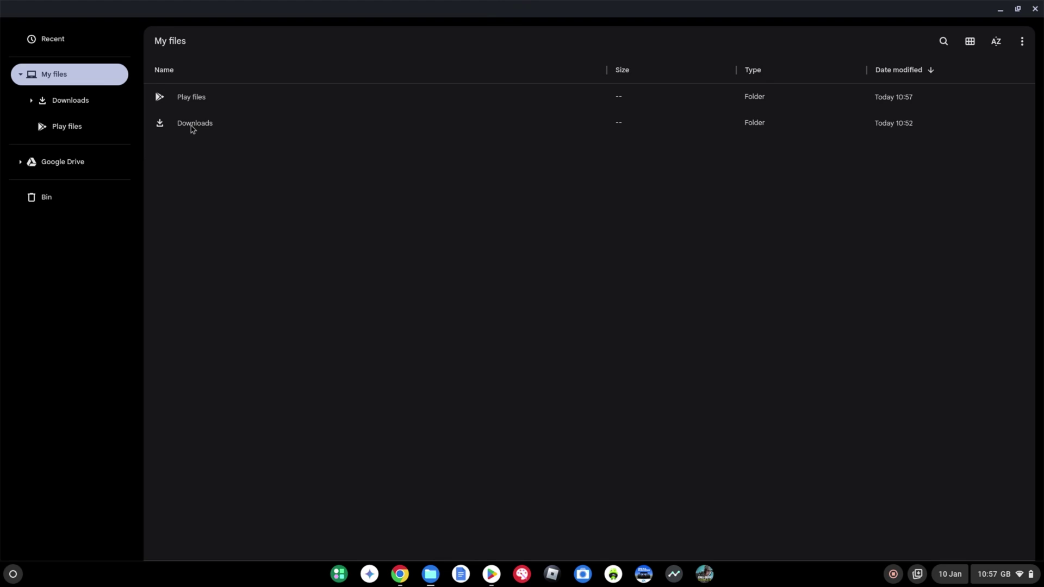
double_click(191, 128)
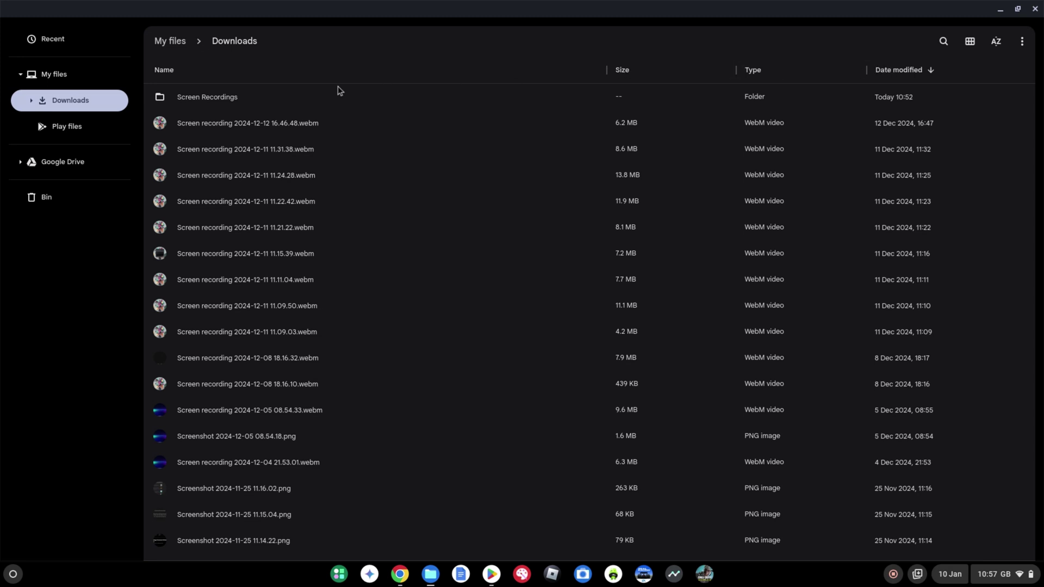
left_click(275, 129)
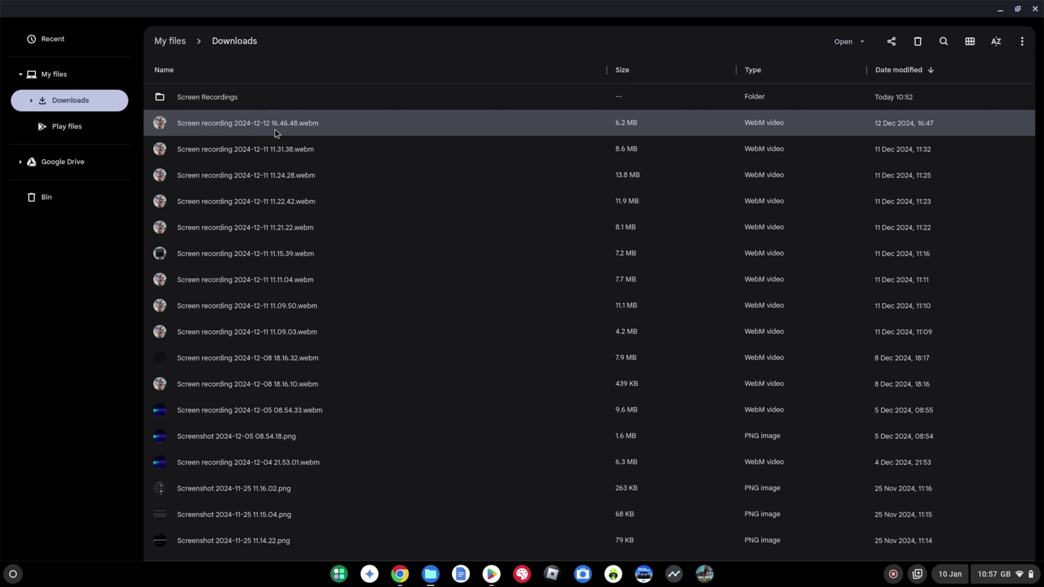
key("shift")
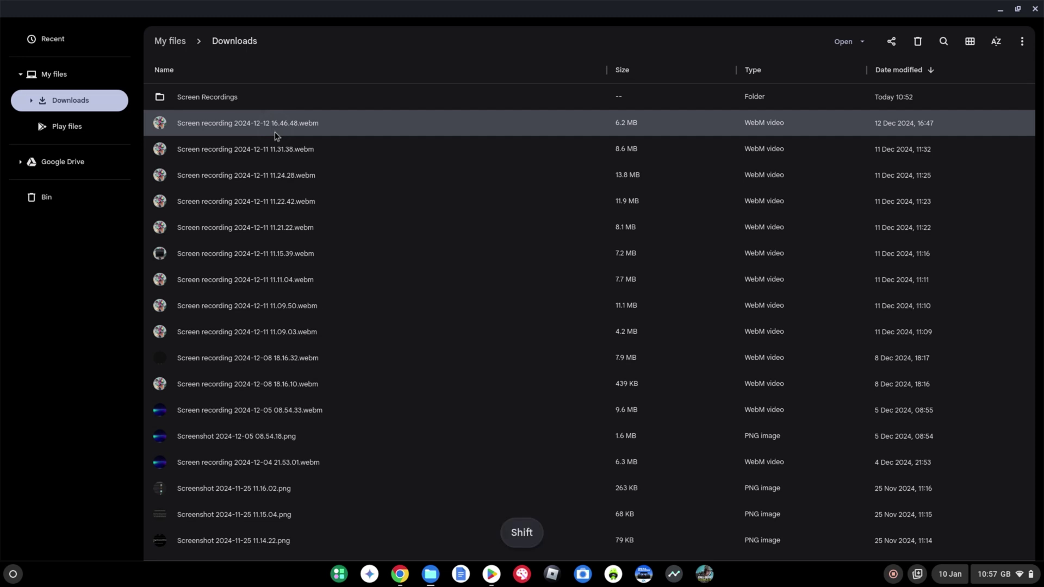
left_click(291, 229, "shift")
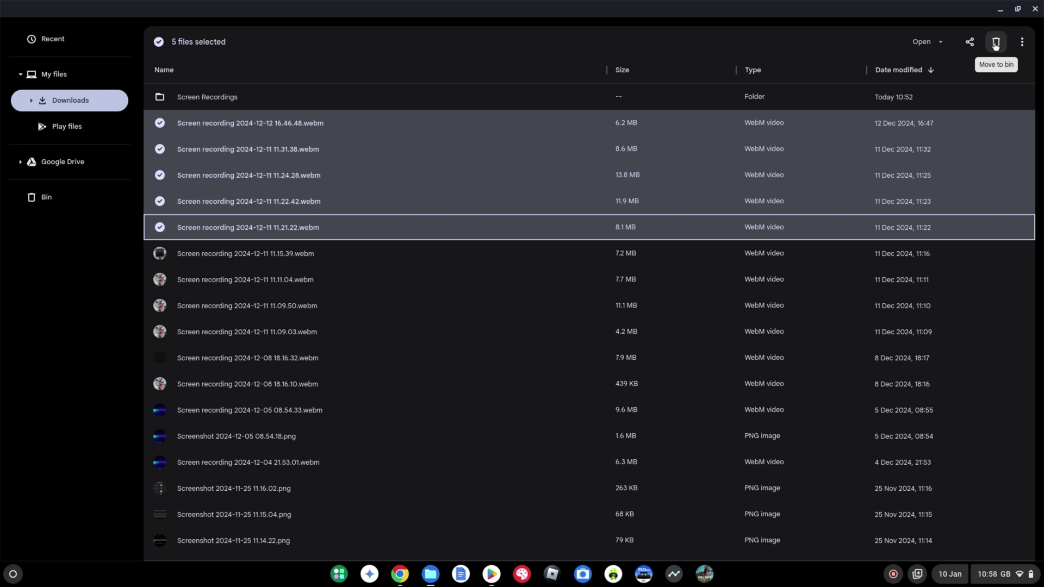
left_click(995, 42)
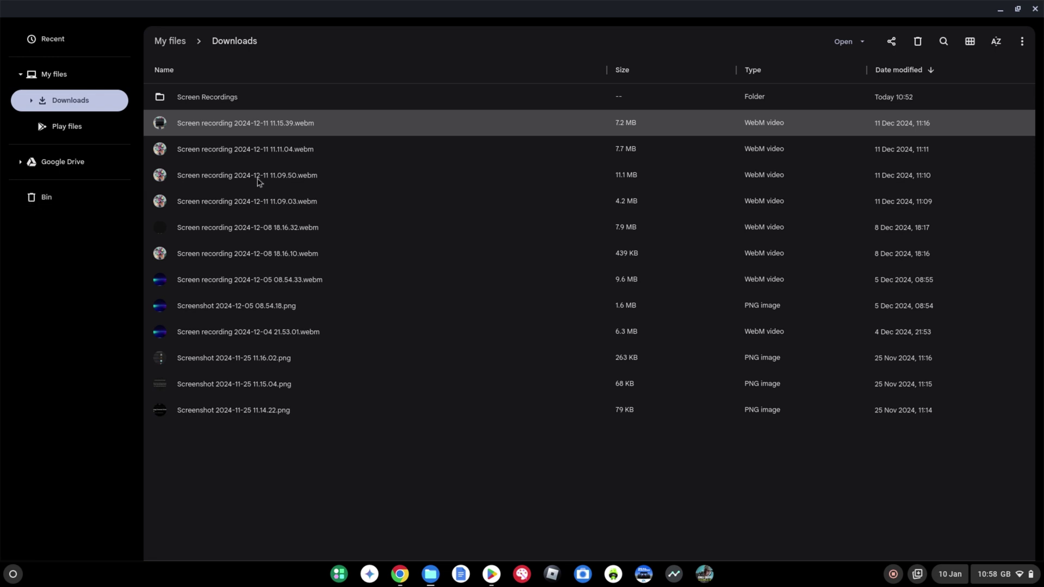
- Check available storage (91.2 GB) under More options, then minimize Files and Free up space
left_click(1022, 42)
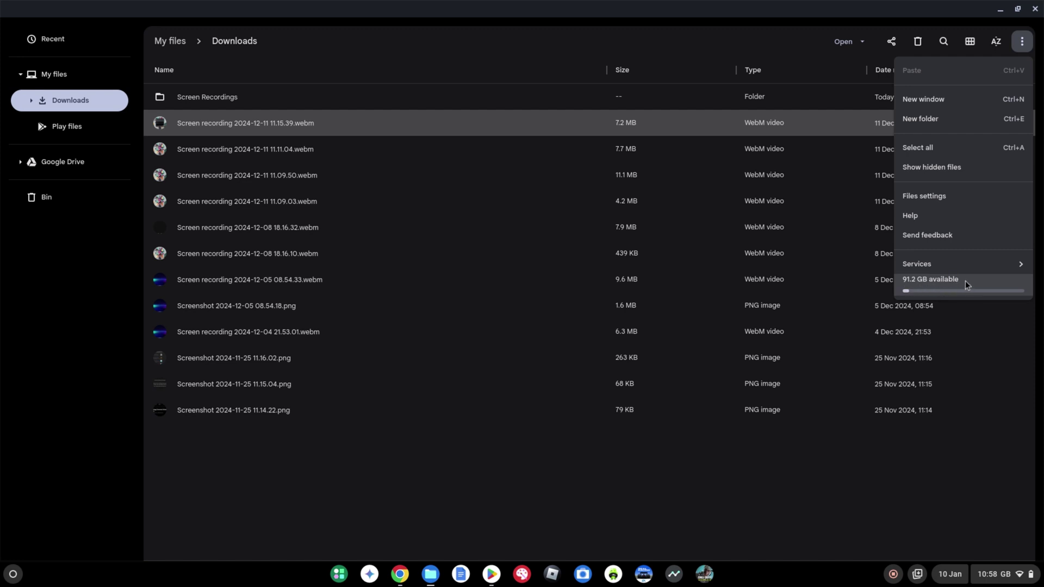
left_click(597, 494)
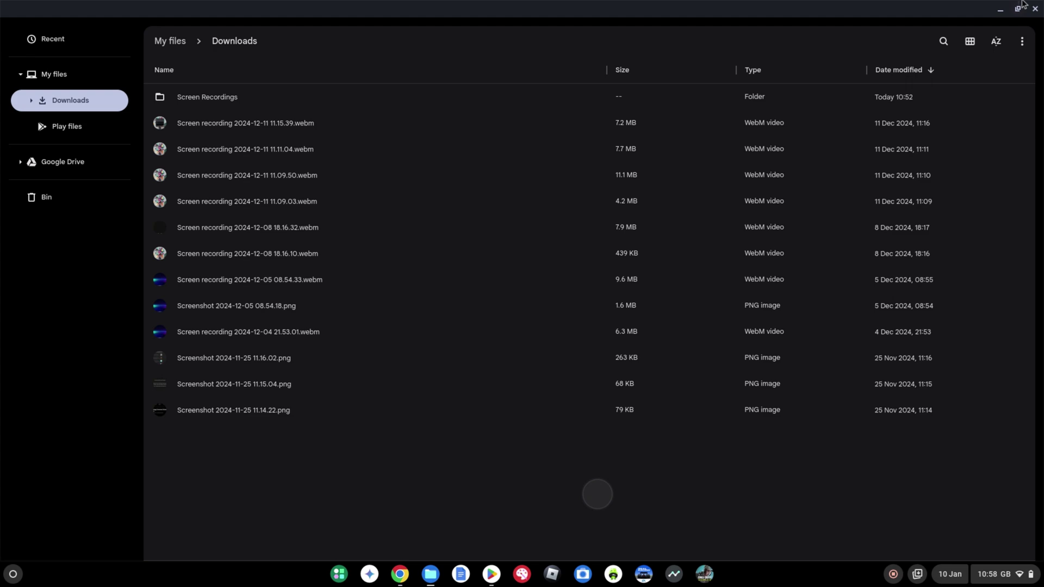
left_click(999, 11)
left_click(999, 12)
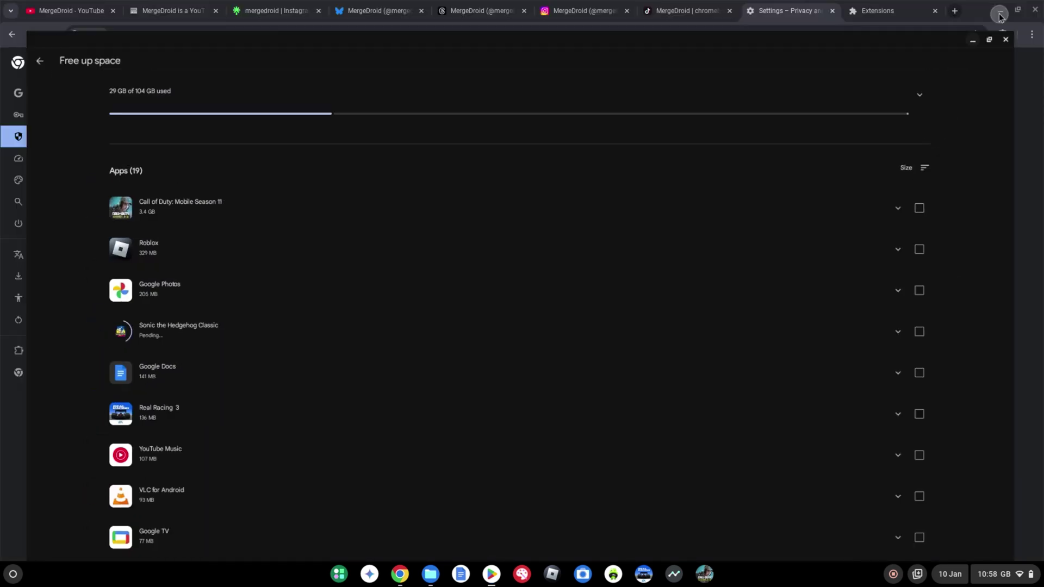
- Check for updates in About ChromeOS, confirming version 131.0.6778.241 is up to date
left_click(999, 15)
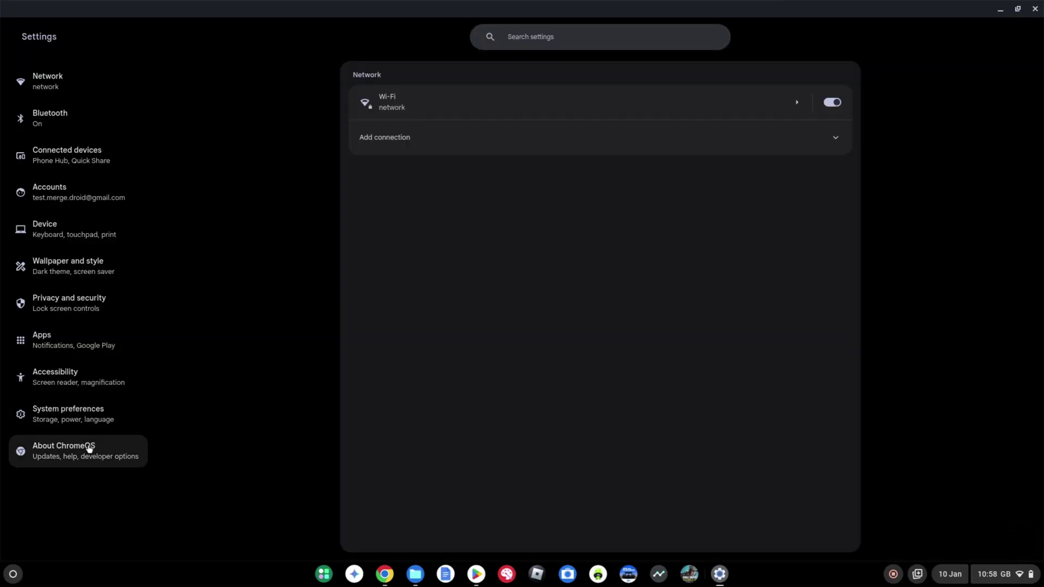
left_click(70, 454)
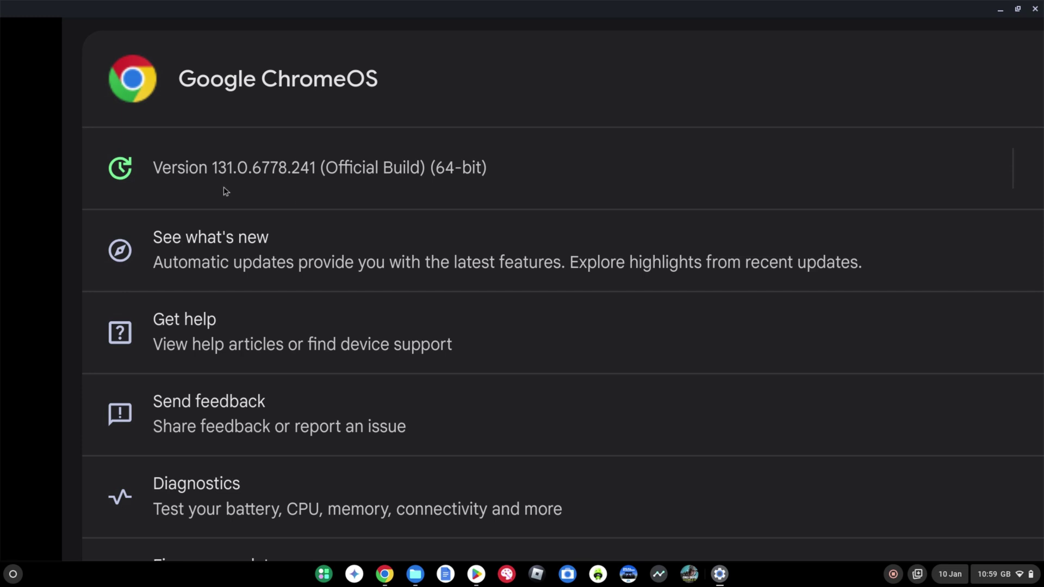
key("ctrl+0")
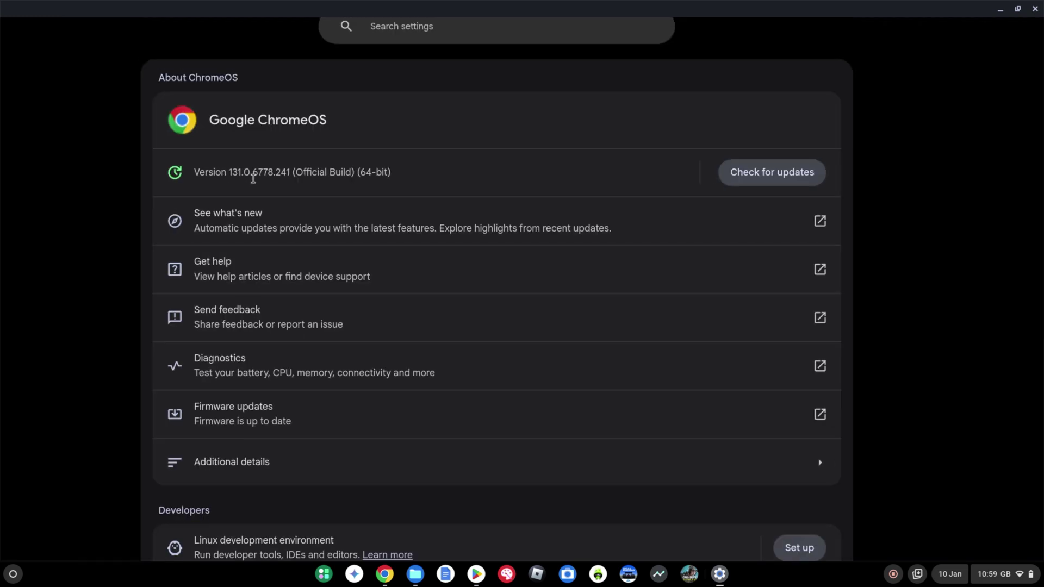
left_click(750, 174)
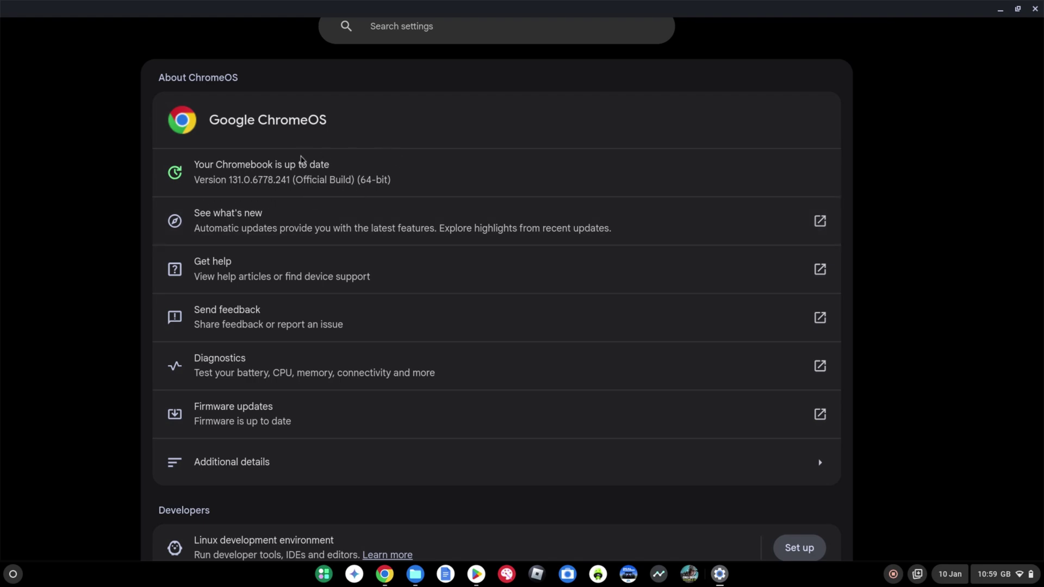
scroll(283, 163, "up", 5)
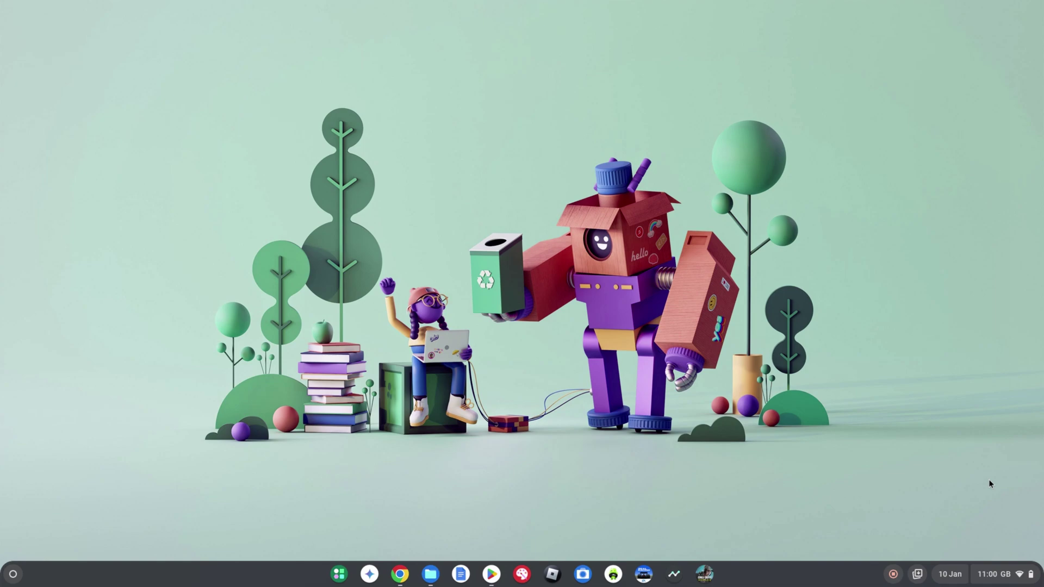
- Jump to Powerwash under System preferences > Reset and zoom the page in twice
left_click(1022, 574)
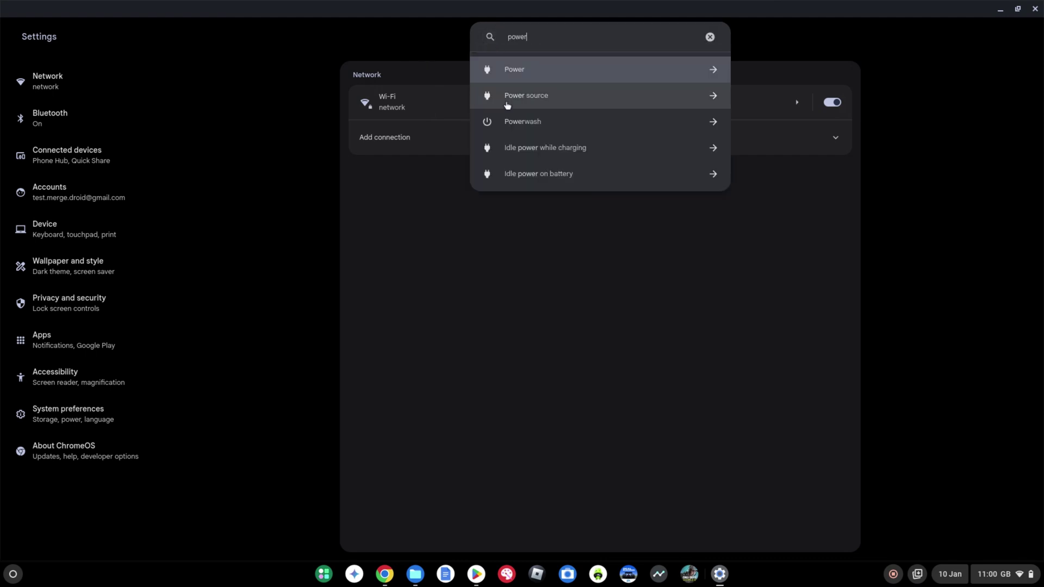
left_click(527, 123)
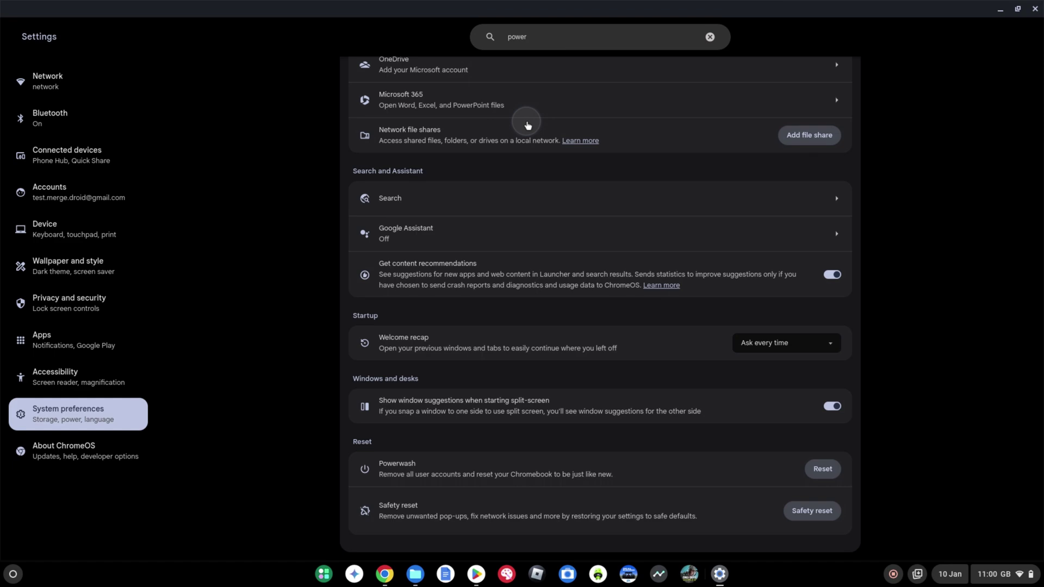
key("ctrl+plus")
key("ctrl+plus")
key("ctrl+plus")
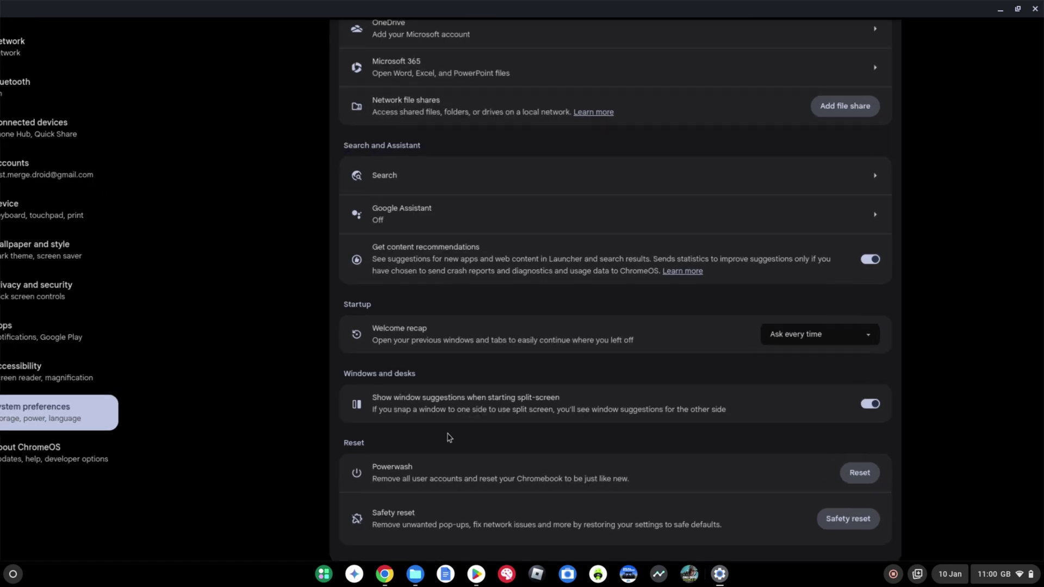
key("ctrl+plus")
key("ctrl+plus")
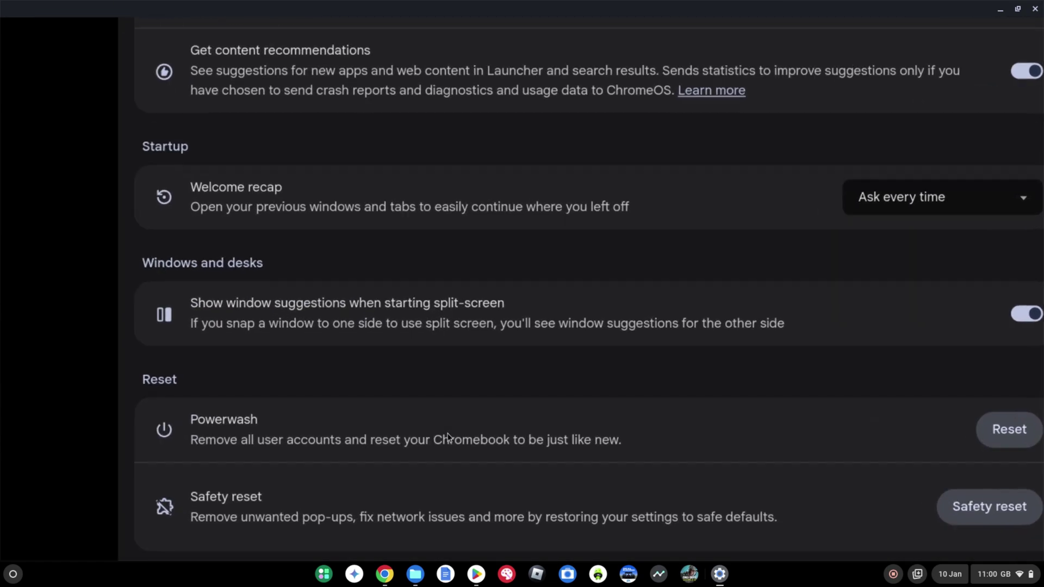
scroll(292, 453, "right", 1)
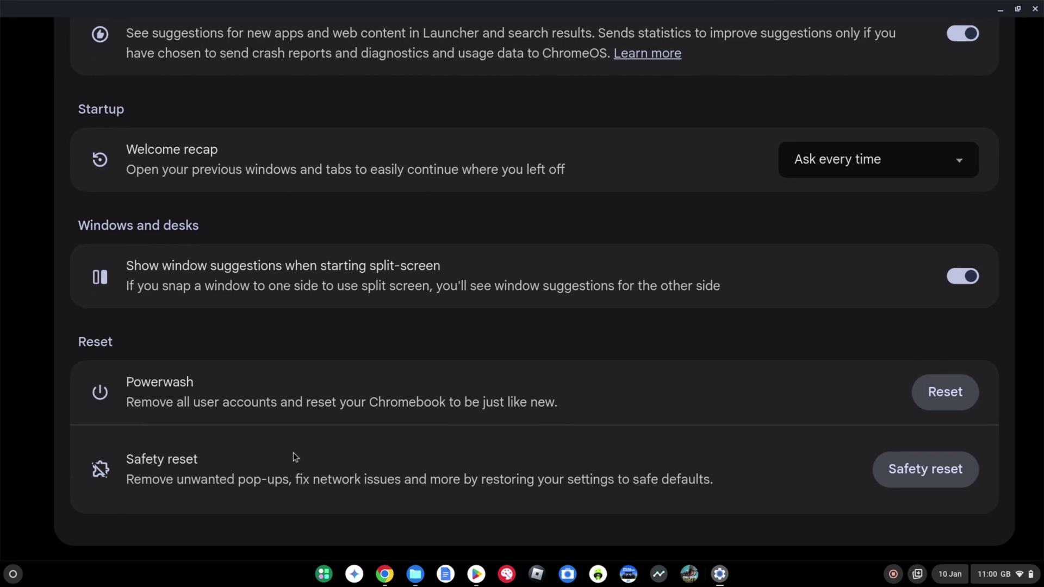